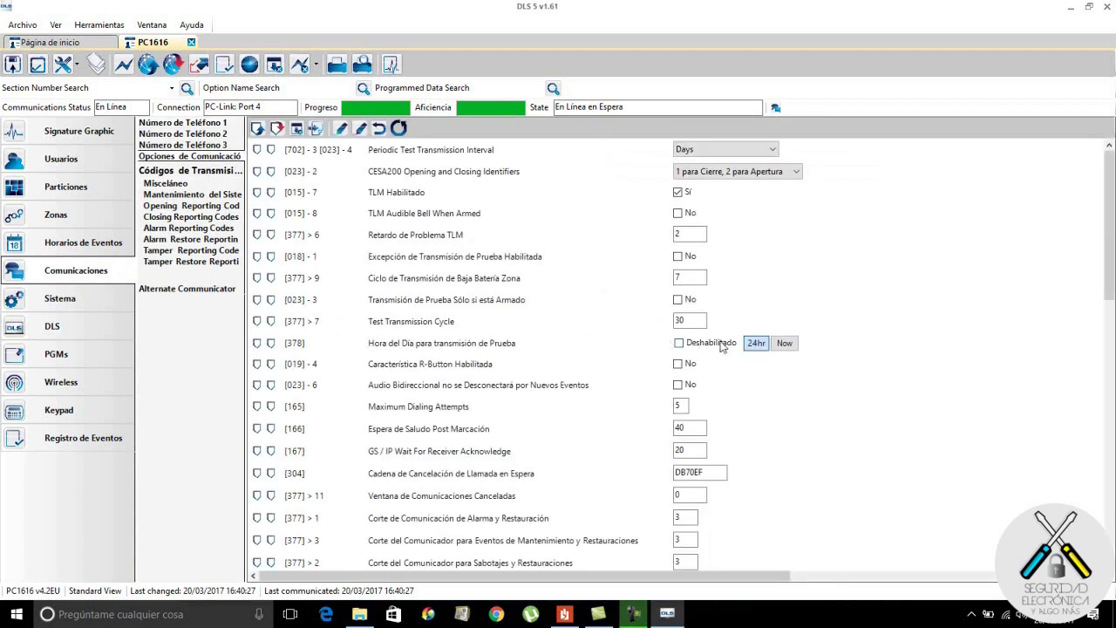
Enter the system account code in section [310] of the communication options, keeping its last two characters as FF.
scroll(719, 342, "down", 5)
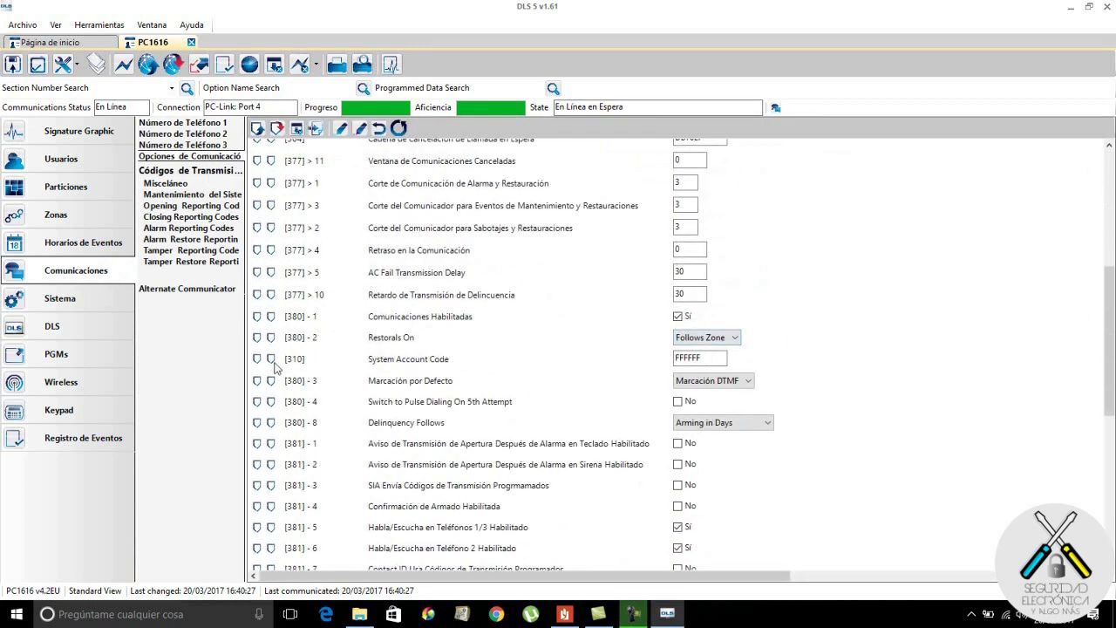
left_click(689, 358)
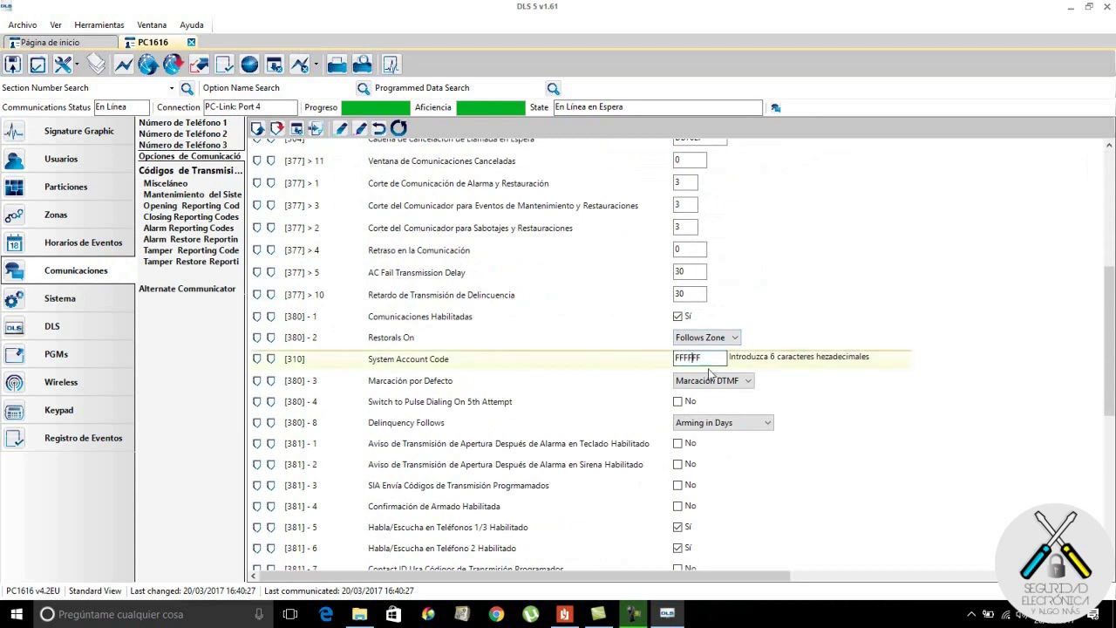
key("BackSpace")
key("BackSpace")
key("BackSpace")
key("BackSpace")
type("1234")
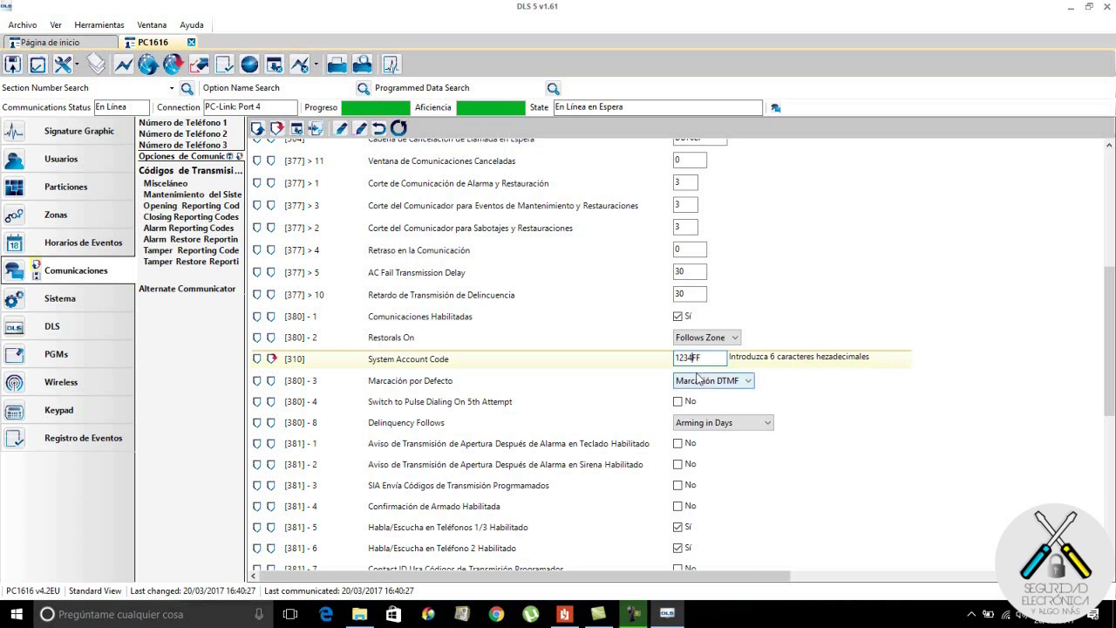
Enter the account code for Partición 1 in section [311] of its options.
left_click(60, 189)
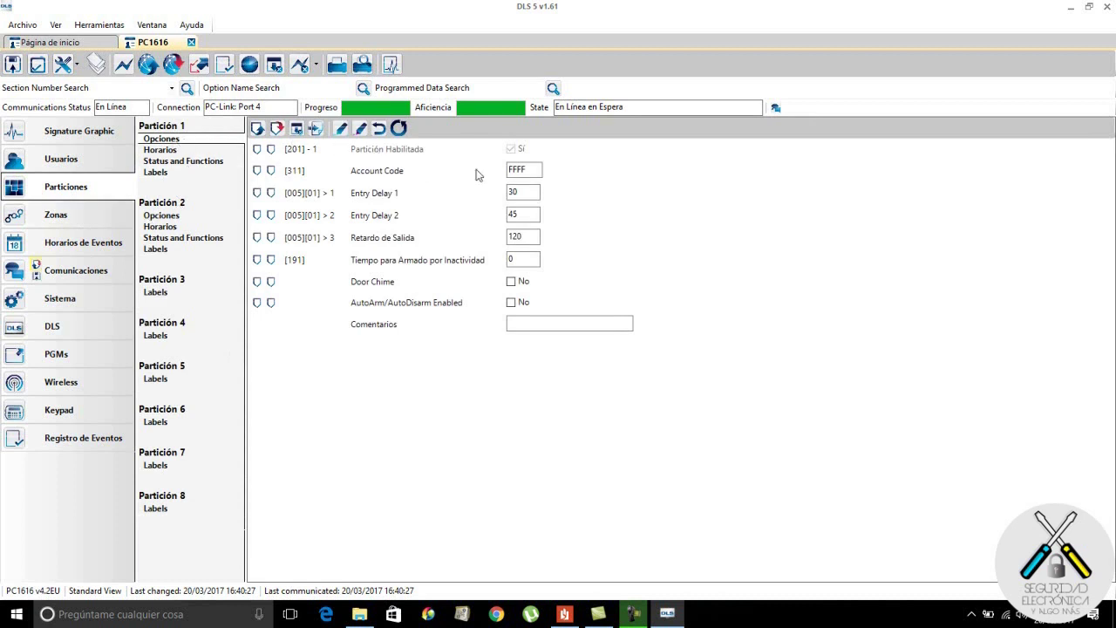
left_click(528, 169)
type("1234")
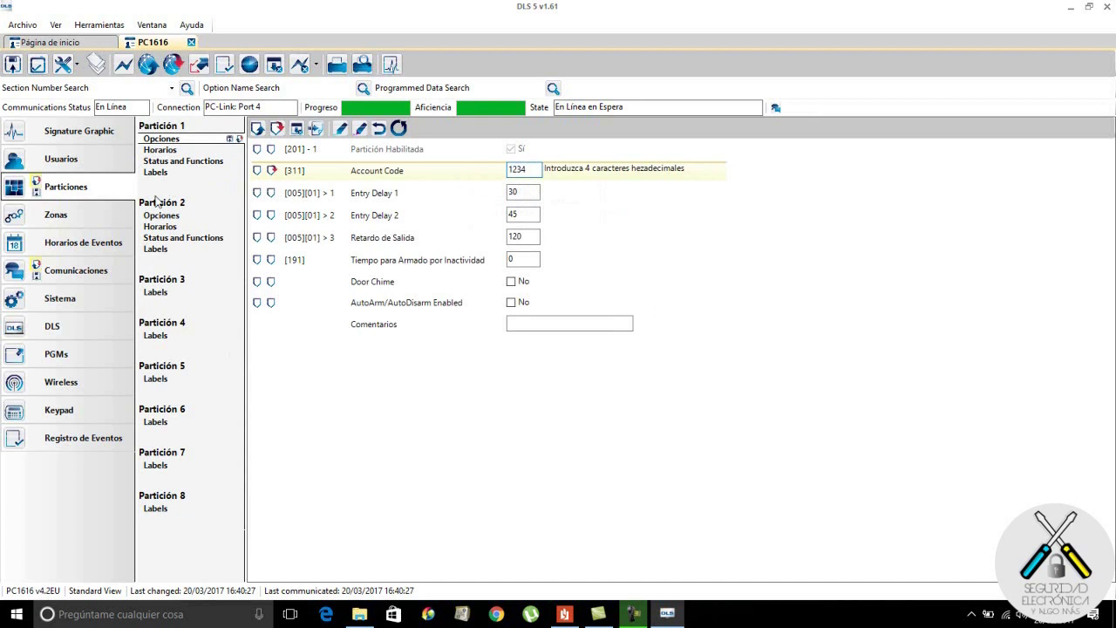
Enter the dial-out phone number after the D prefix for both Número de Teléfono 1 and Número de Teléfono 3.
left_click(76, 272)
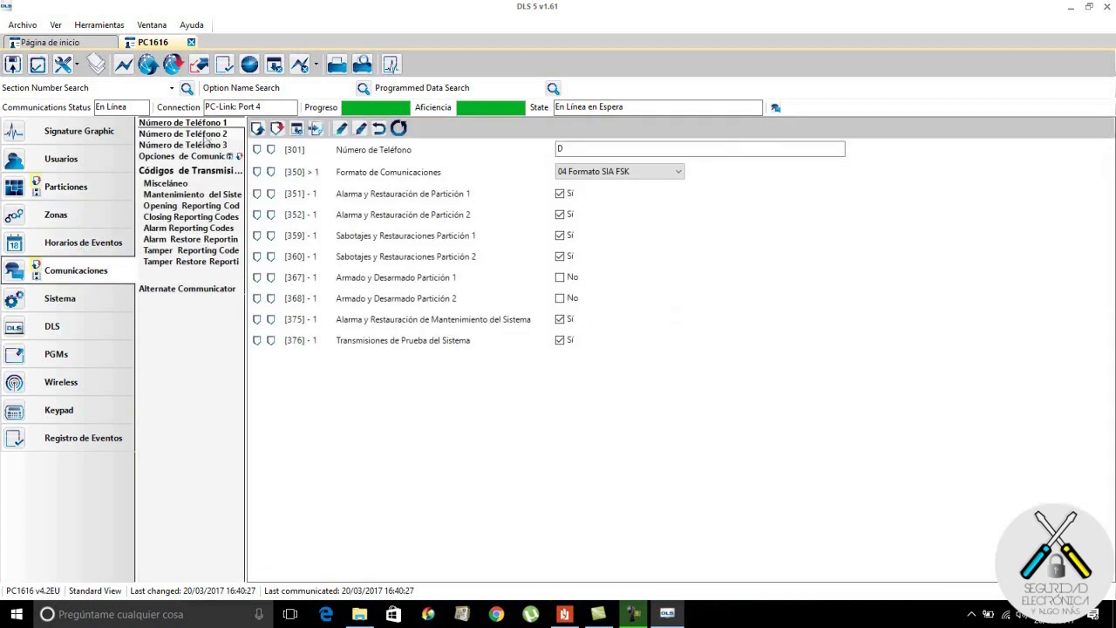
left_click(579, 149)
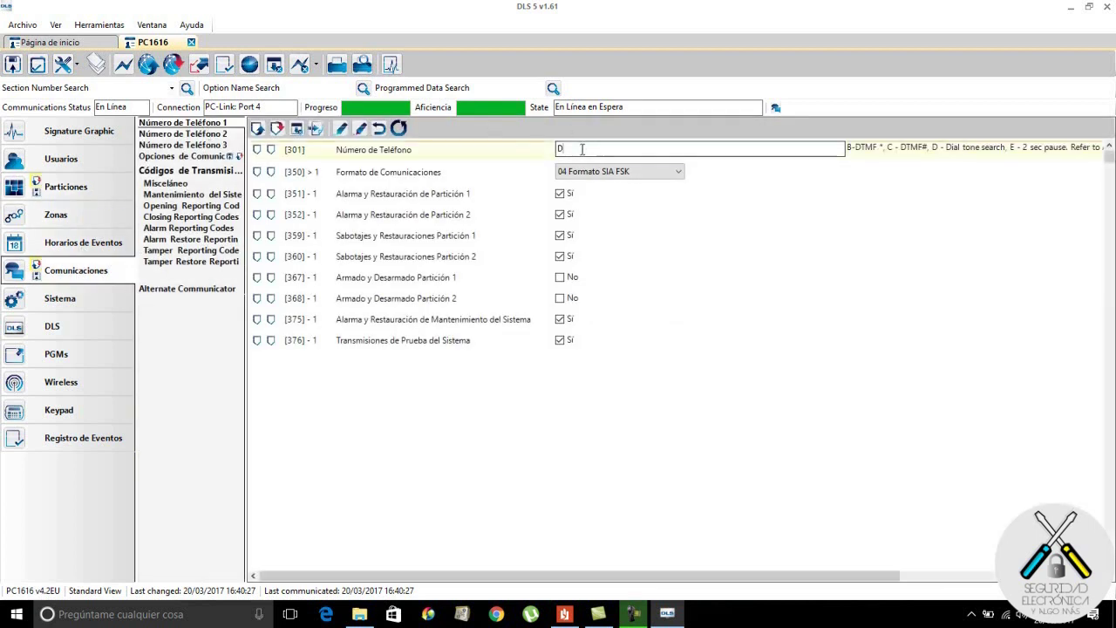
type("36985214")
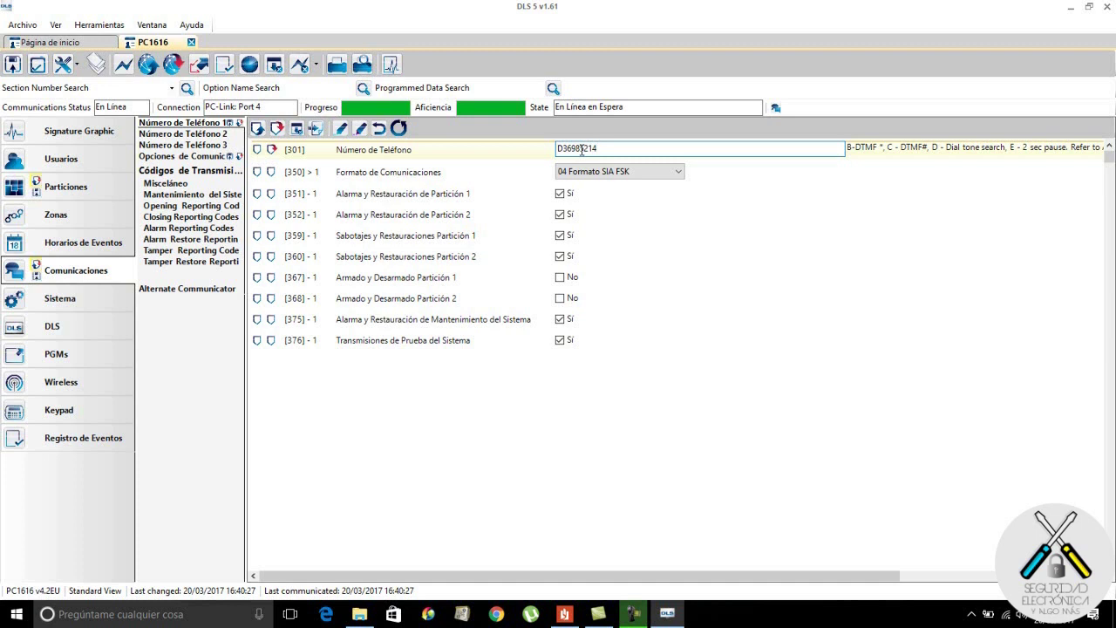
left_click(213, 145)
left_click(482, 150)
type("36985214")
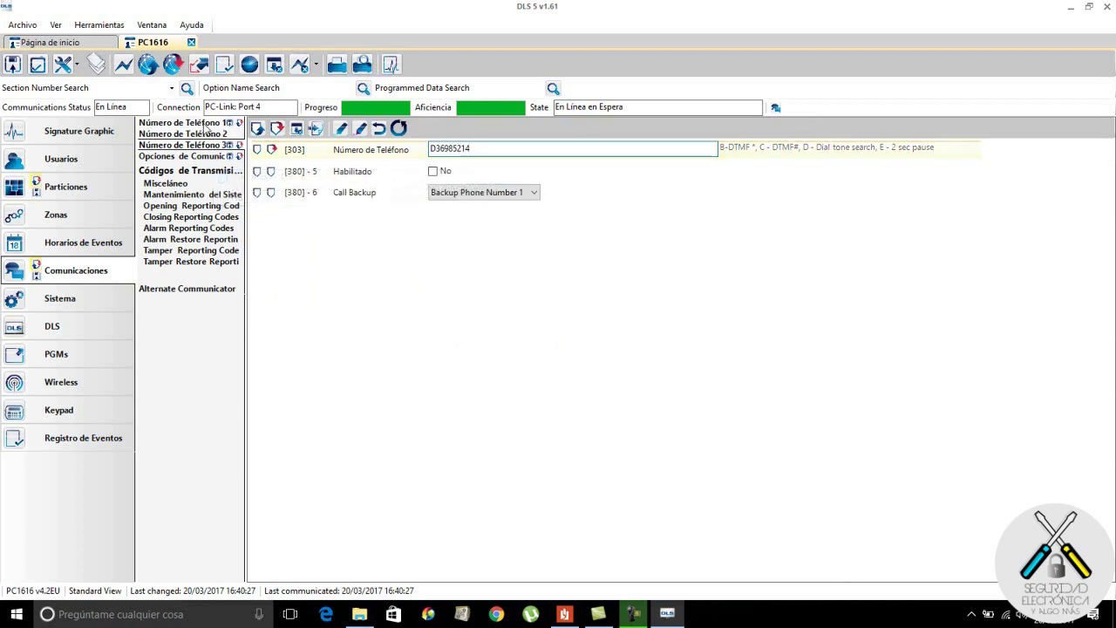
Set the communication format of Número de Teléfono 1 and Número de Teléfono 2 to 06 Residential Dial.
left_click(206, 124)
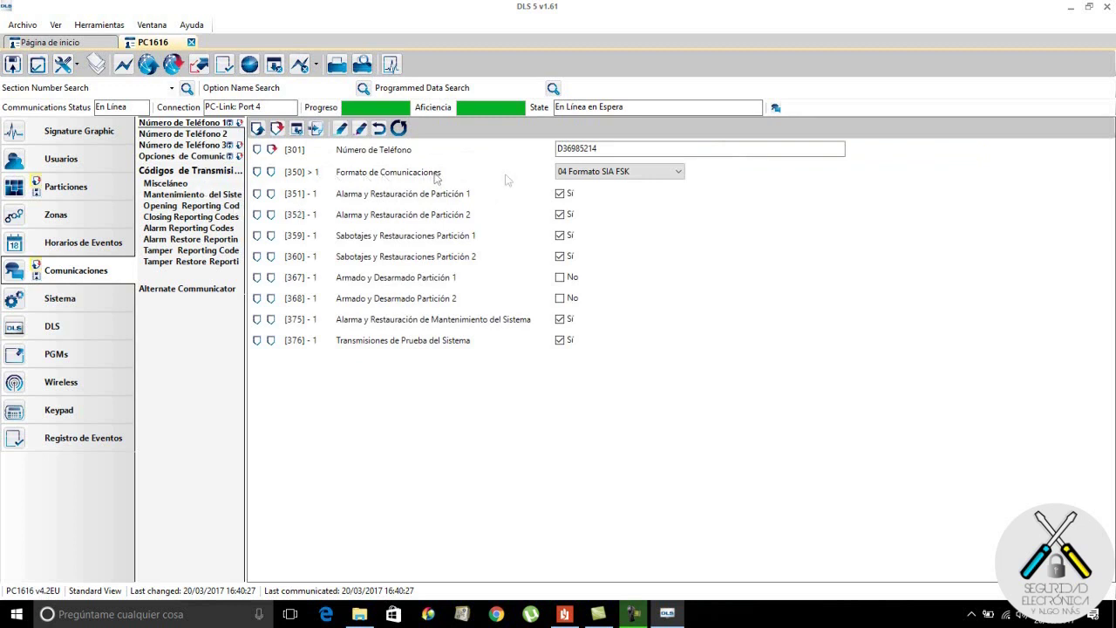
left_click(645, 172)
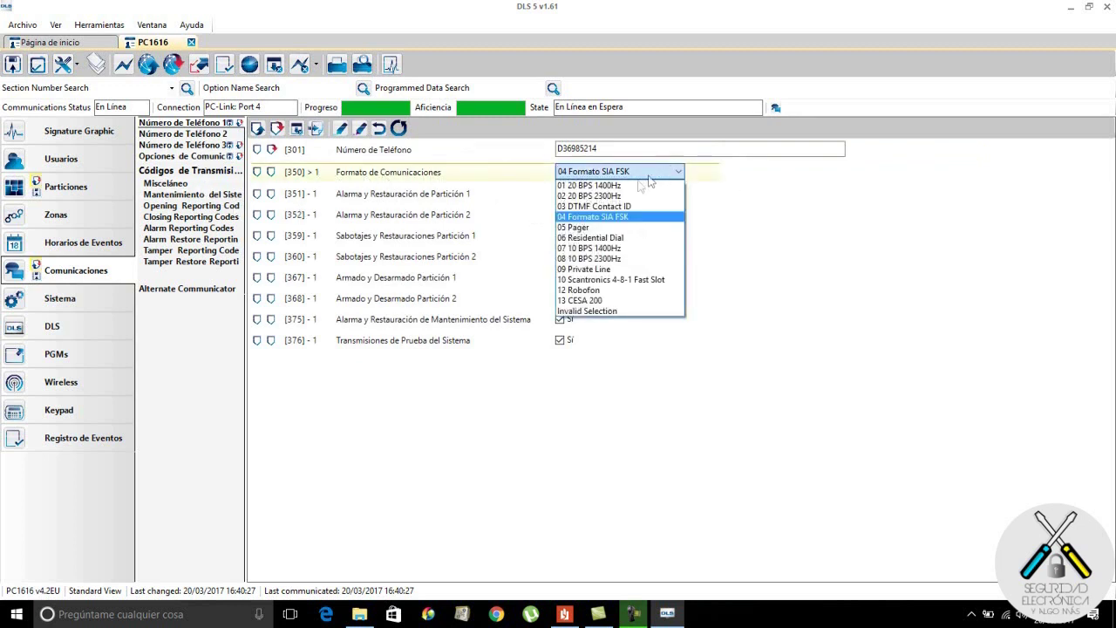
left_click(614, 237)
left_click(218, 134)
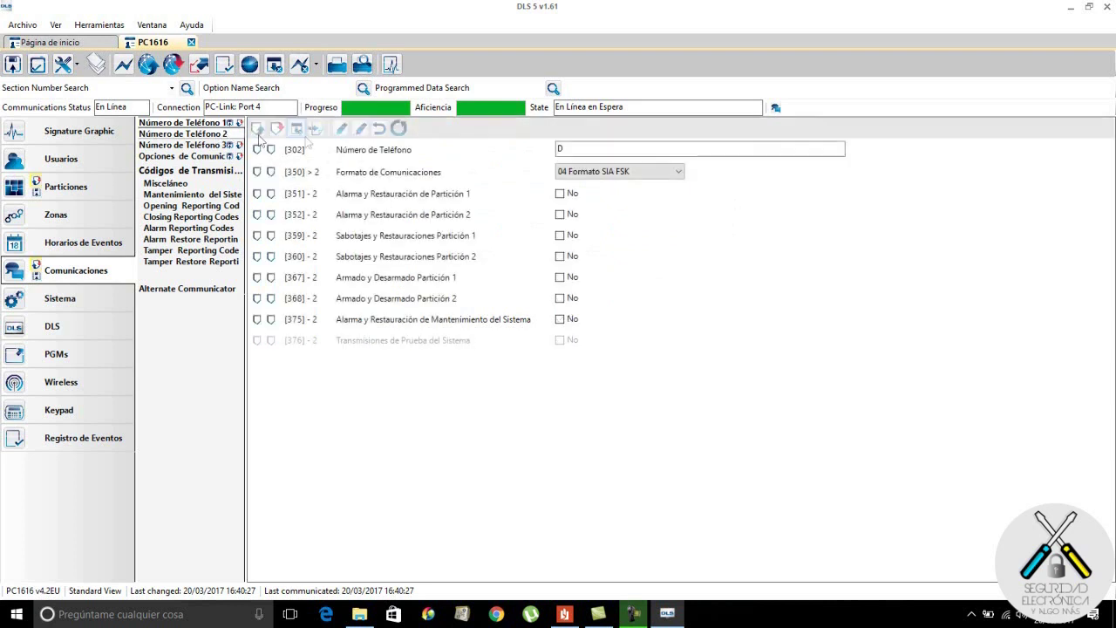
left_click(635, 172)
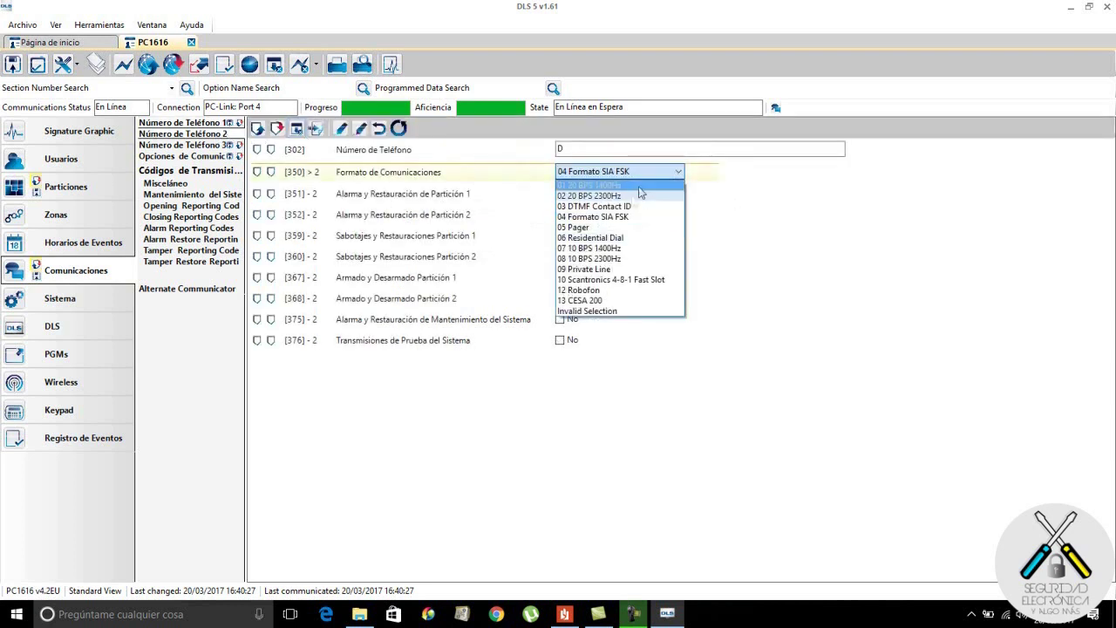
left_click(617, 238)
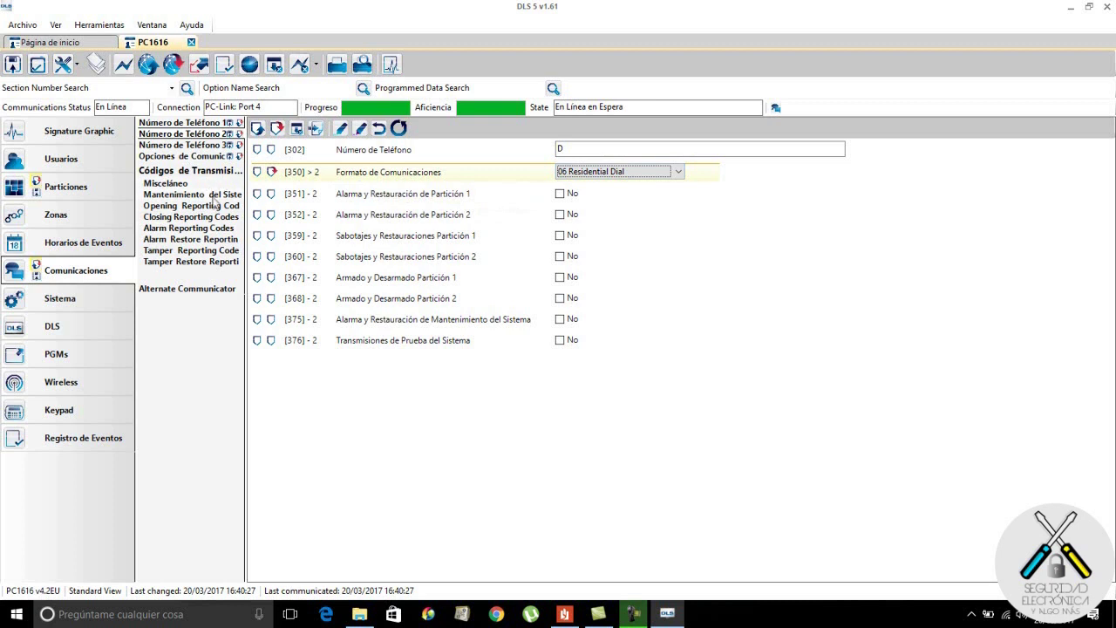
Check the communication options, enable Número de Teléfono 3 and set its Call Backup to Alternate Dial (1st & 3rd).
left_click(206, 157)
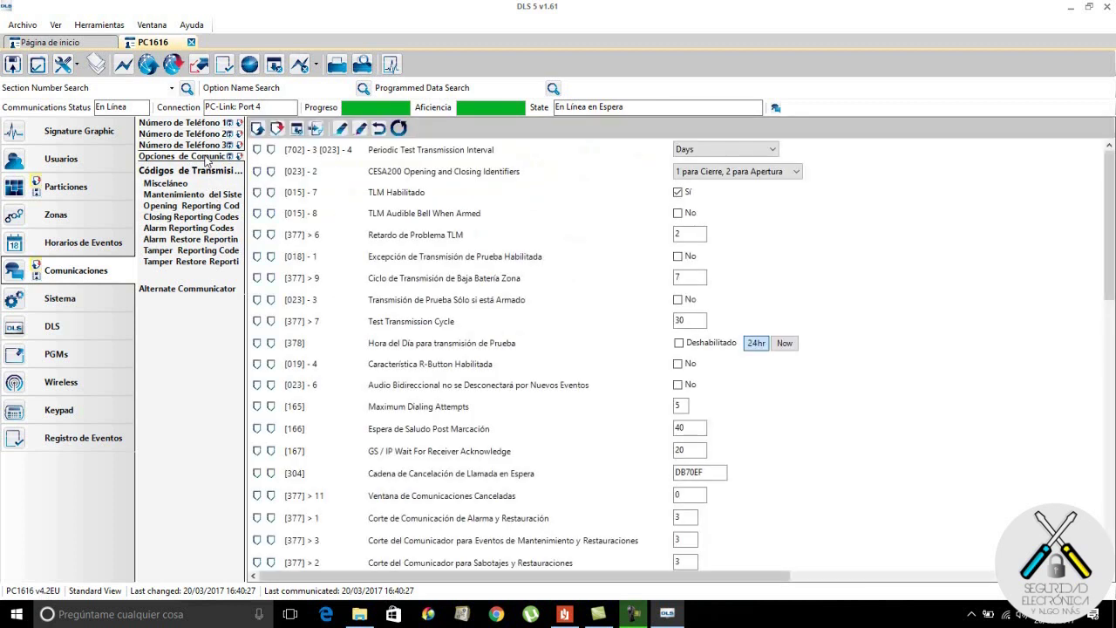
scroll(375, 262, "down", 4)
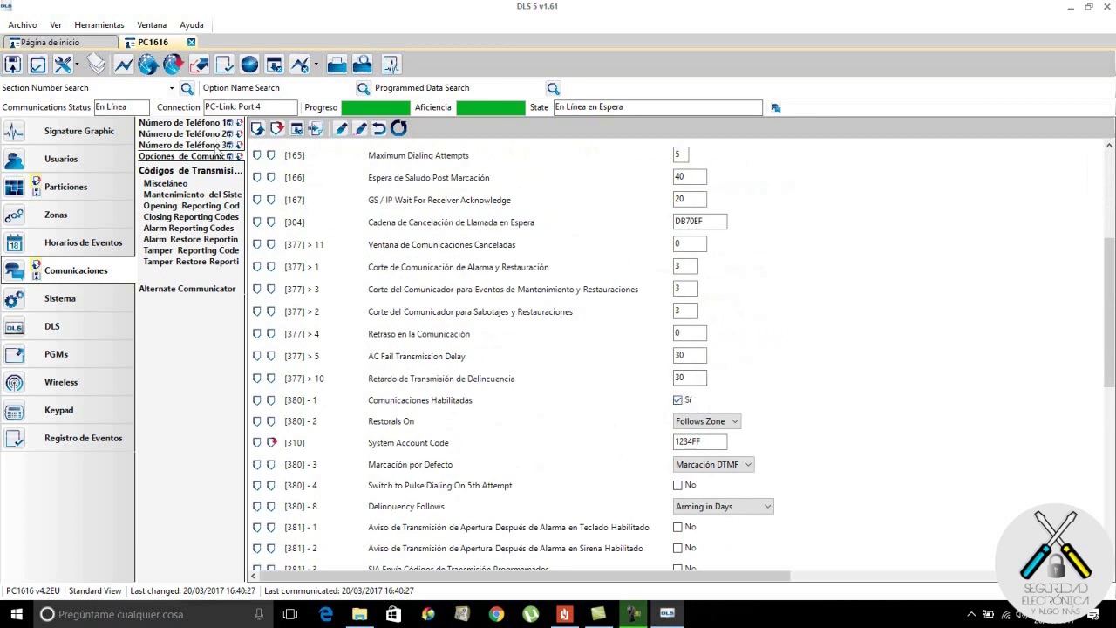
left_click(219, 146)
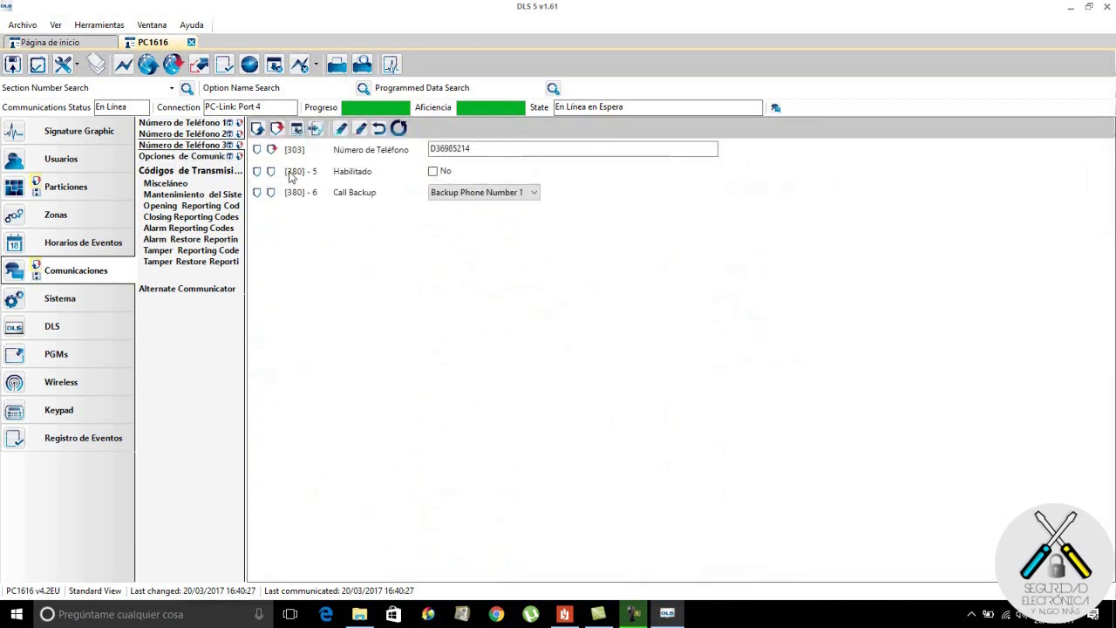
left_click(433, 173)
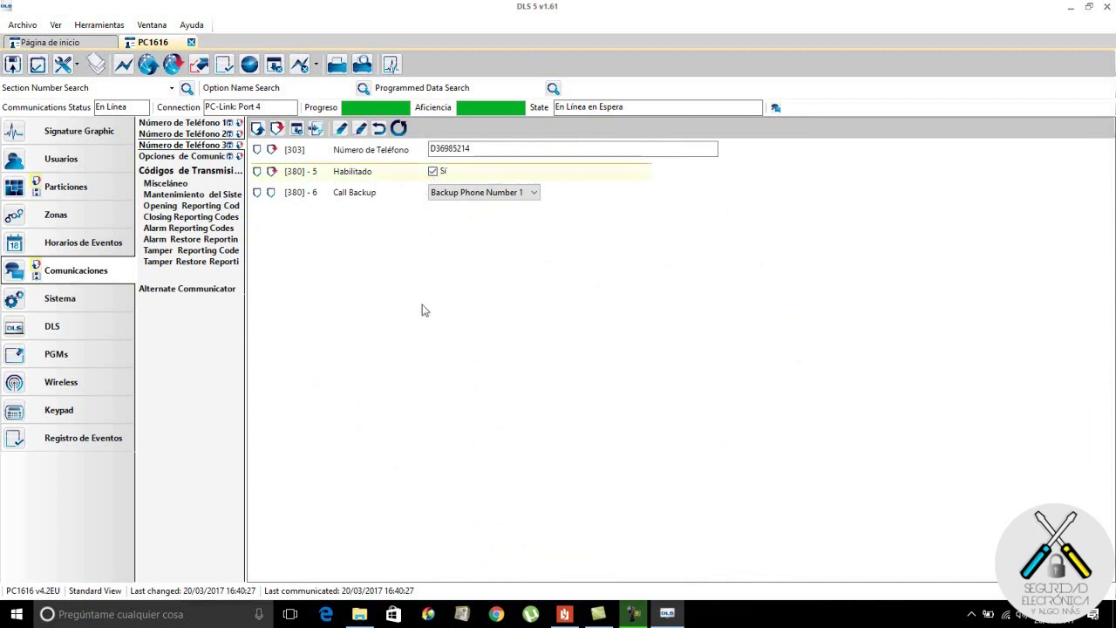
left_click(531, 194)
left_click(525, 218)
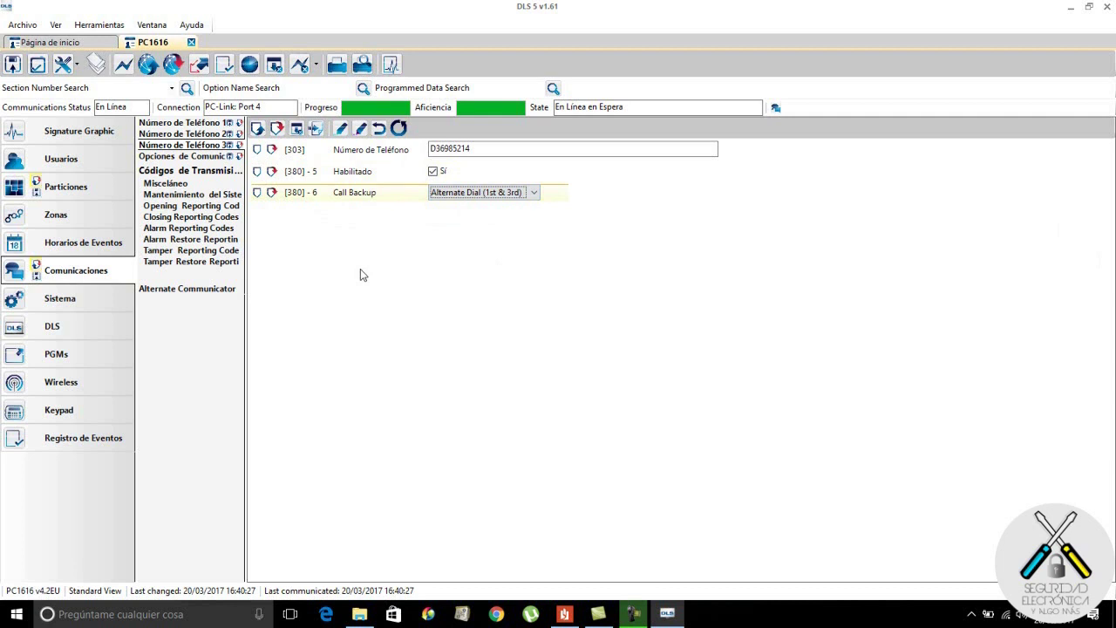
Enable the option Contact ID Usa Códigos de Transmisión Programados, [381] - 7, in the communication options.
left_click(209, 160)
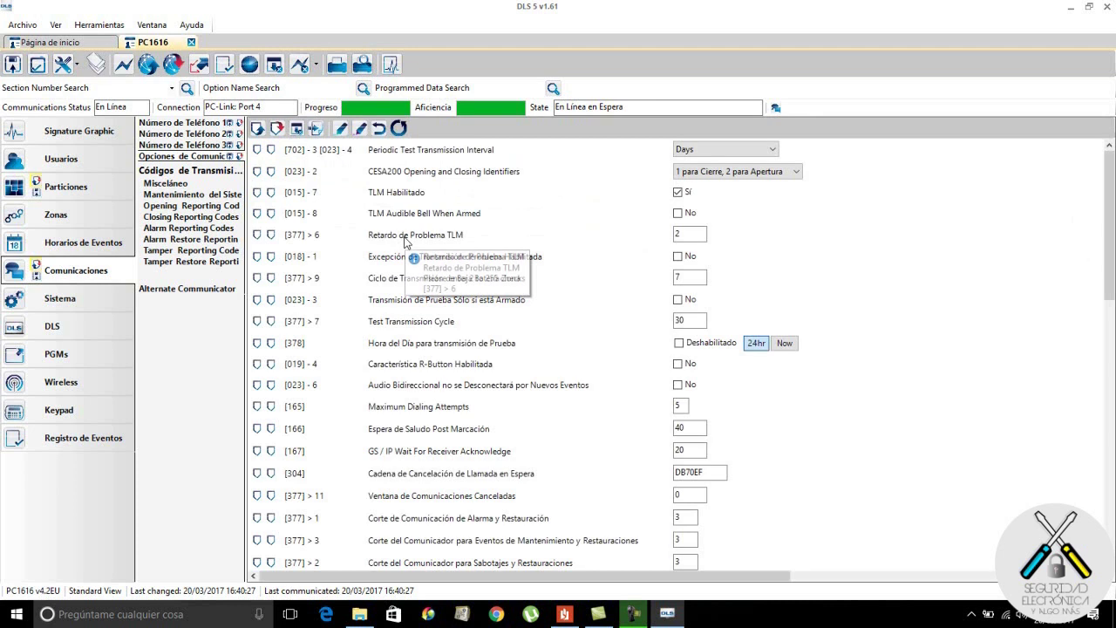
scroll(404, 240, "down", 5)
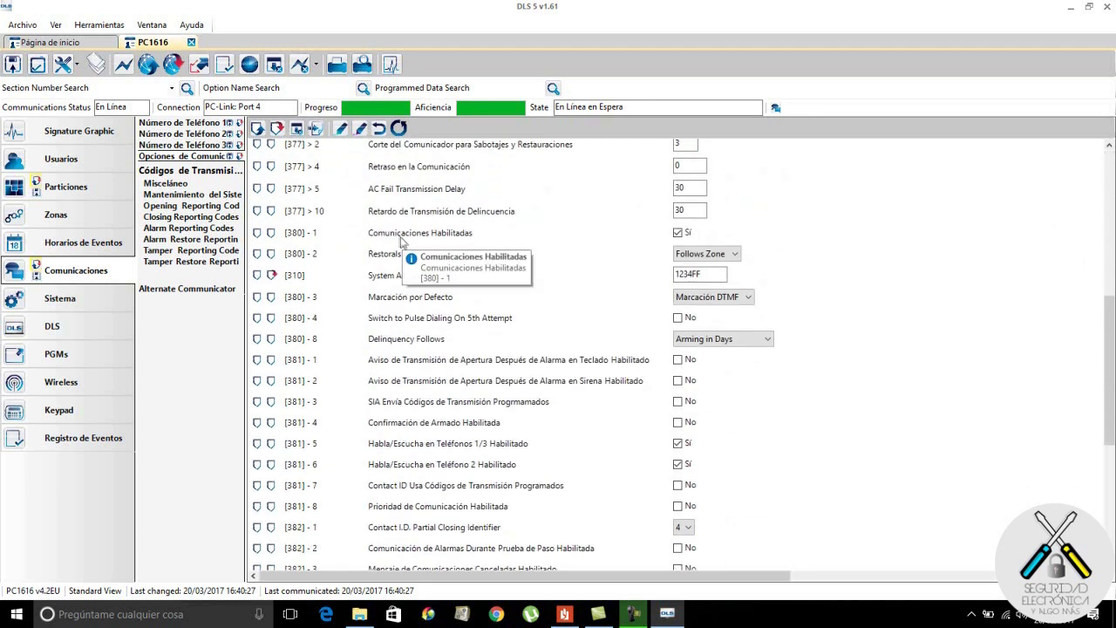
scroll(393, 249, "down", 5)
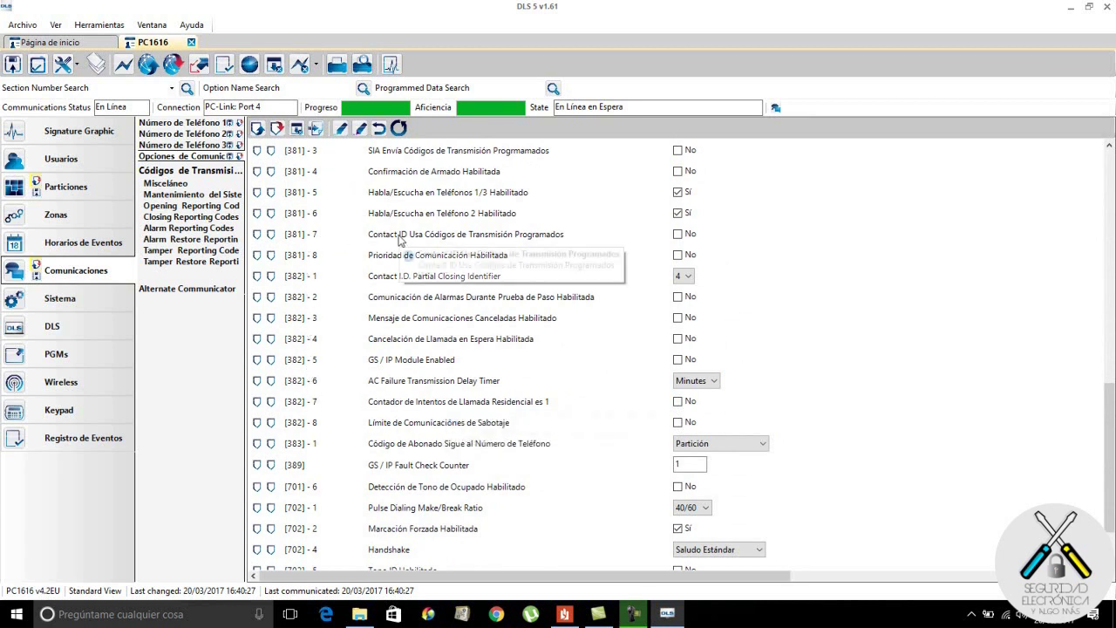
left_click(678, 234)
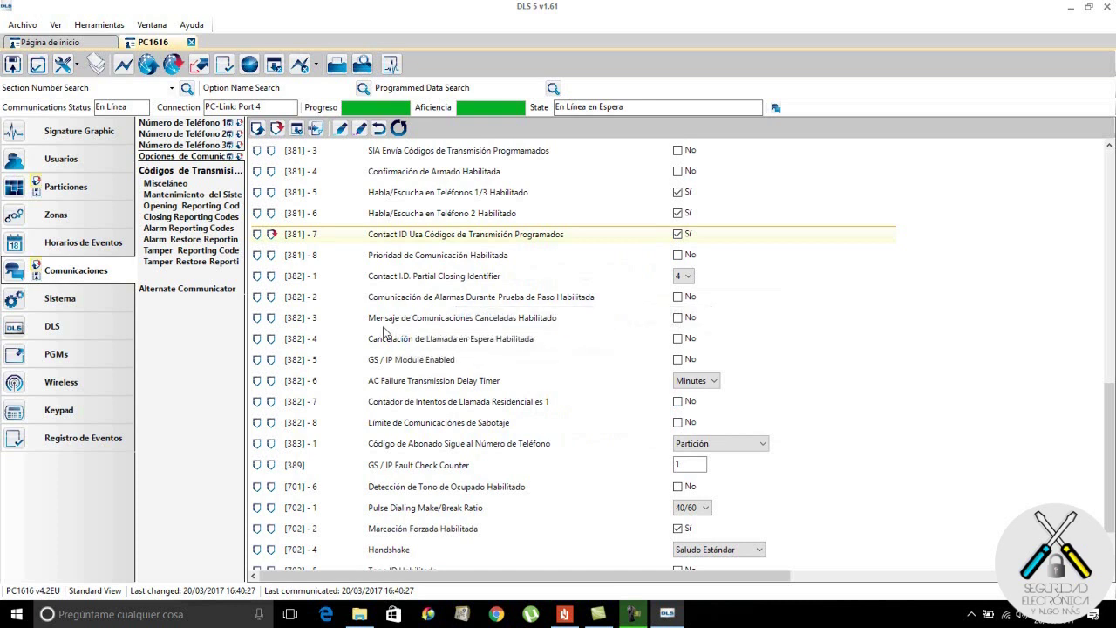
scroll(384, 331, "up", 2)
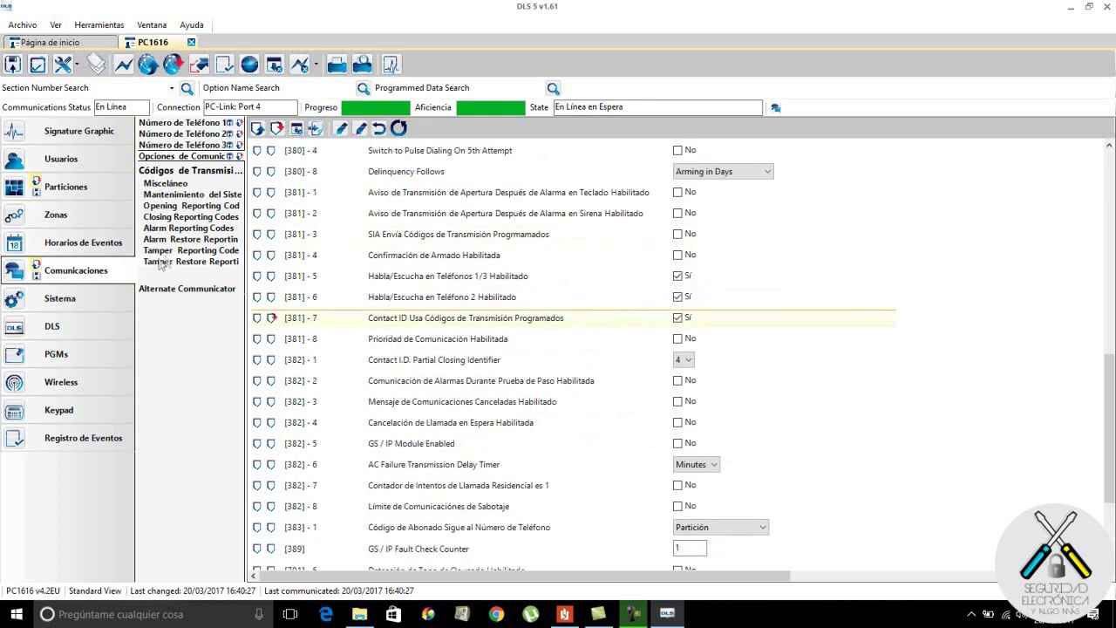
Set the alarm reporting codes of zones 1, 2 and 3 to 33.
left_click(196, 230)
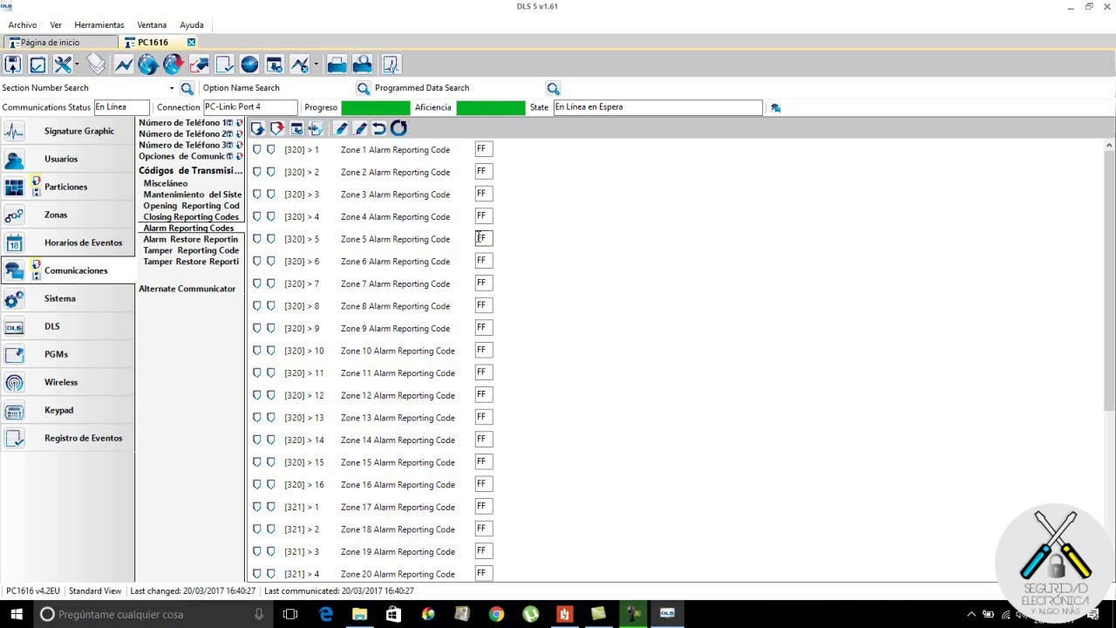
left_click(487, 152)
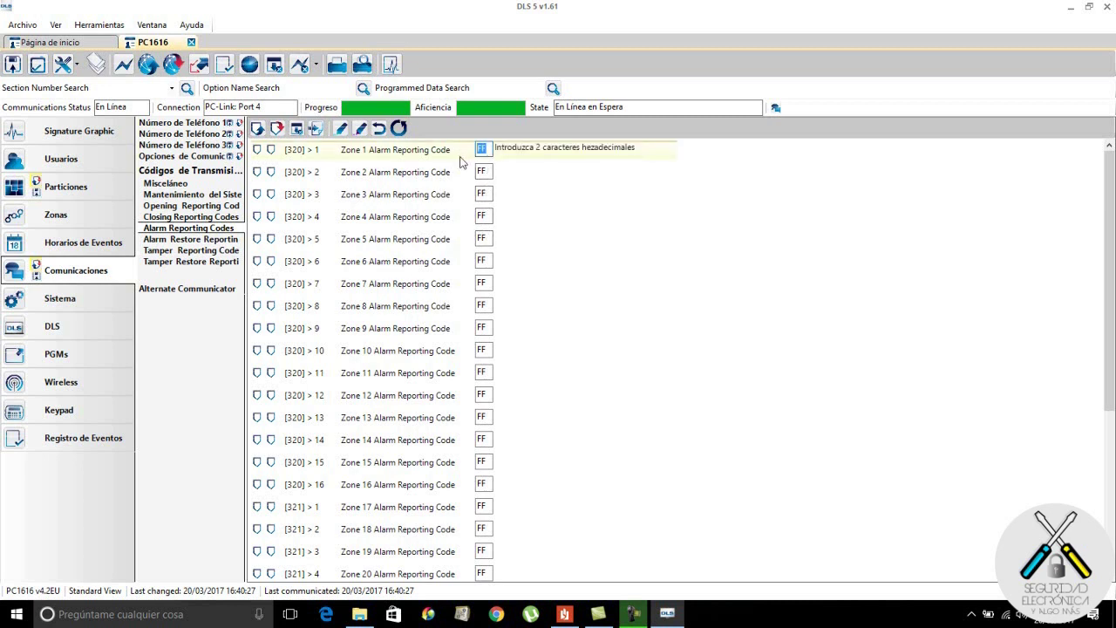
type("33")
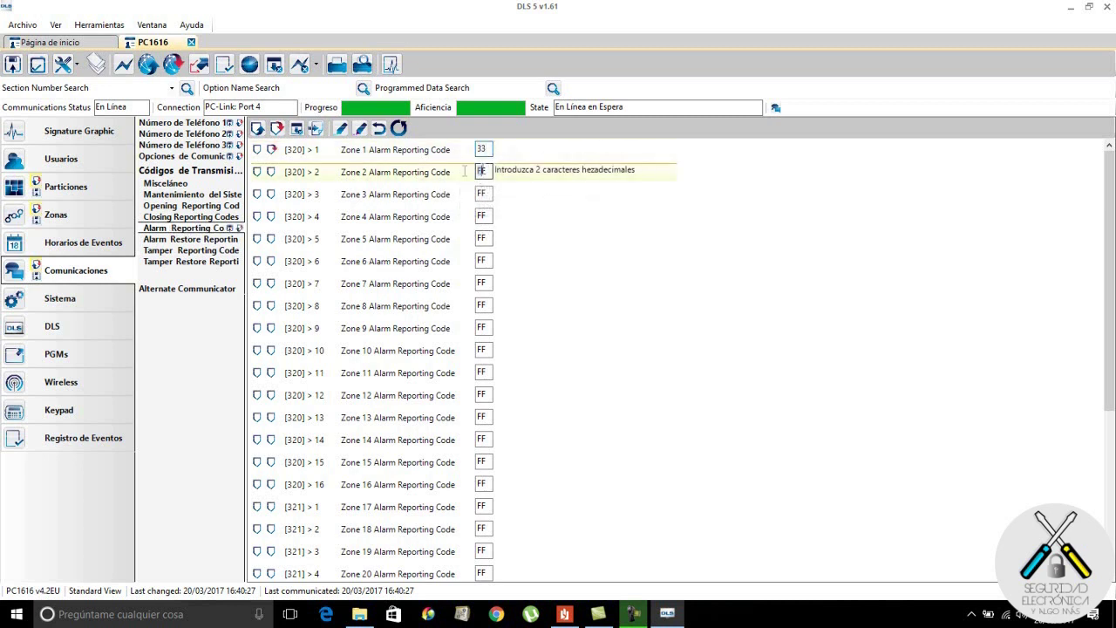
left_click(481, 193)
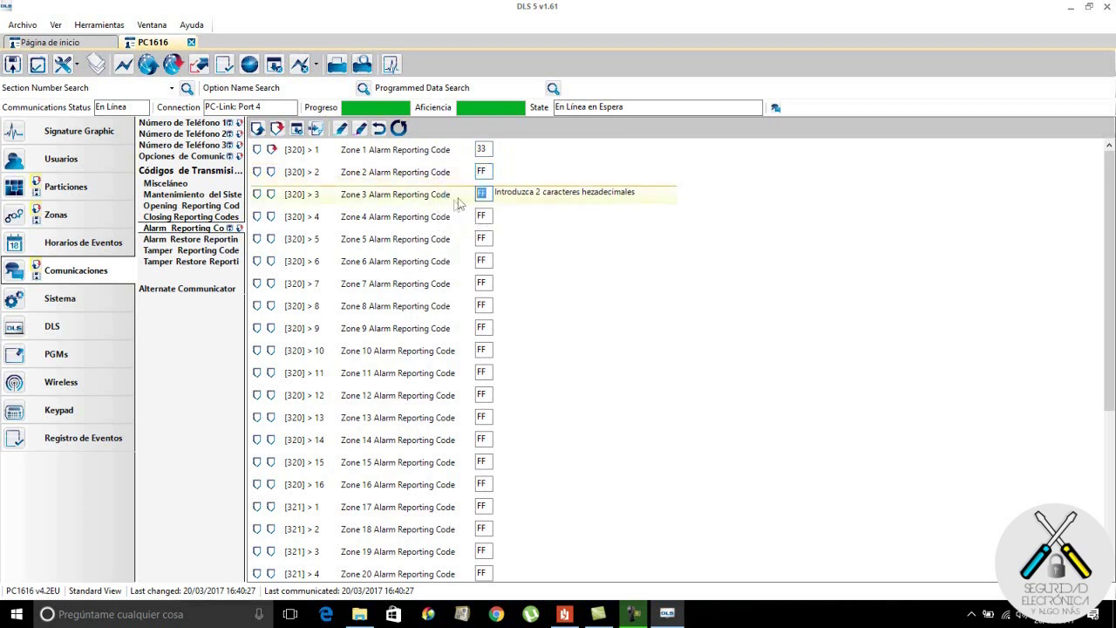
type("33")
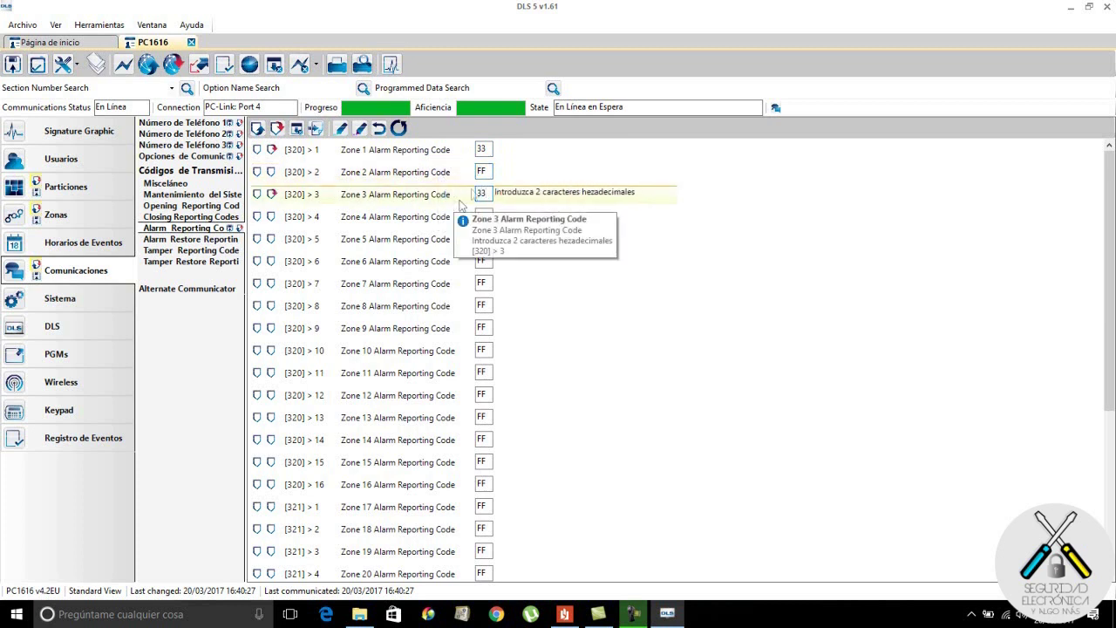
left_click(458, 177)
type("33")
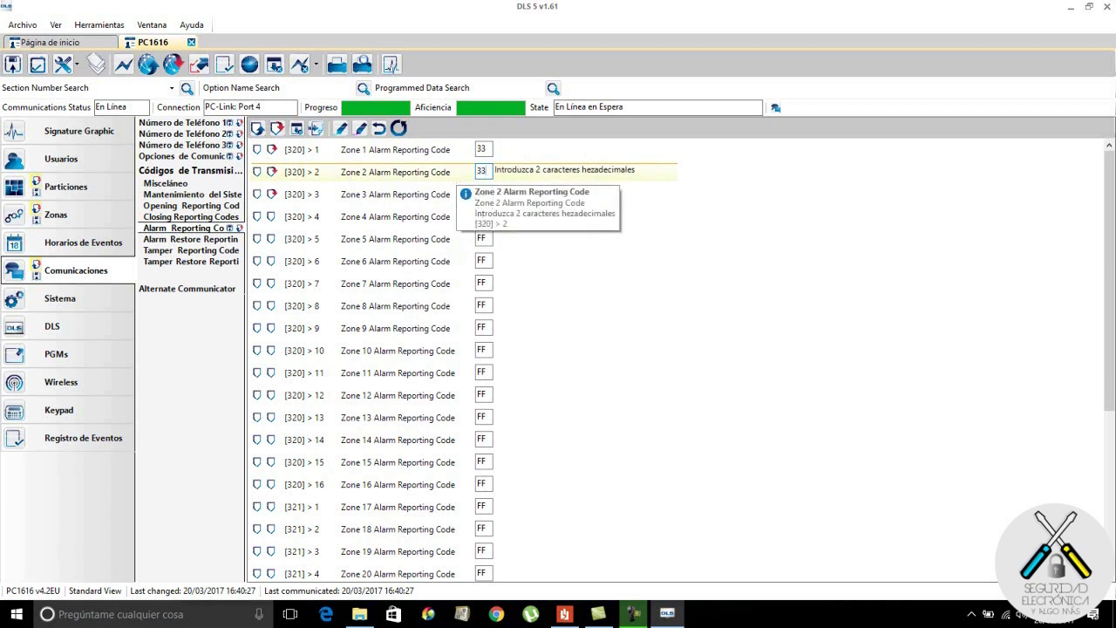
Fill in 33 as the alarm reporting code for the consecutive zones from zone 4 onward.
key("Tab")
key("Tab")
type("33")
key("Tab")
type("33")
key("Tab")
type("33")
key("Tab")
type("33")
key("Tab")
type("33")
key("Tab")
type("33")
key("Tab")
type("33")
key("Tab")
type("33")
key("Tab")
type("33")
key("Tab")
type("3333")
key("Tab")
type("33")
key("Tab")
type("33")
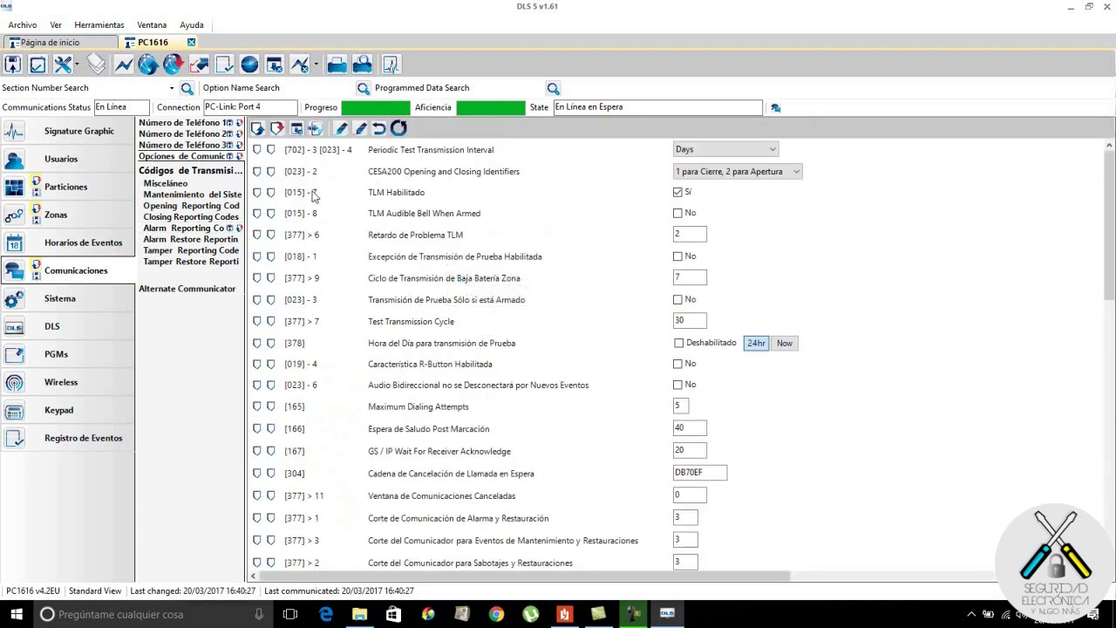
Set Espera de Saludo Post Marcación to 12 seconds and Maximum Dialing Attempts to 1 in the communication options.
scroll(315, 198, "down", 2)
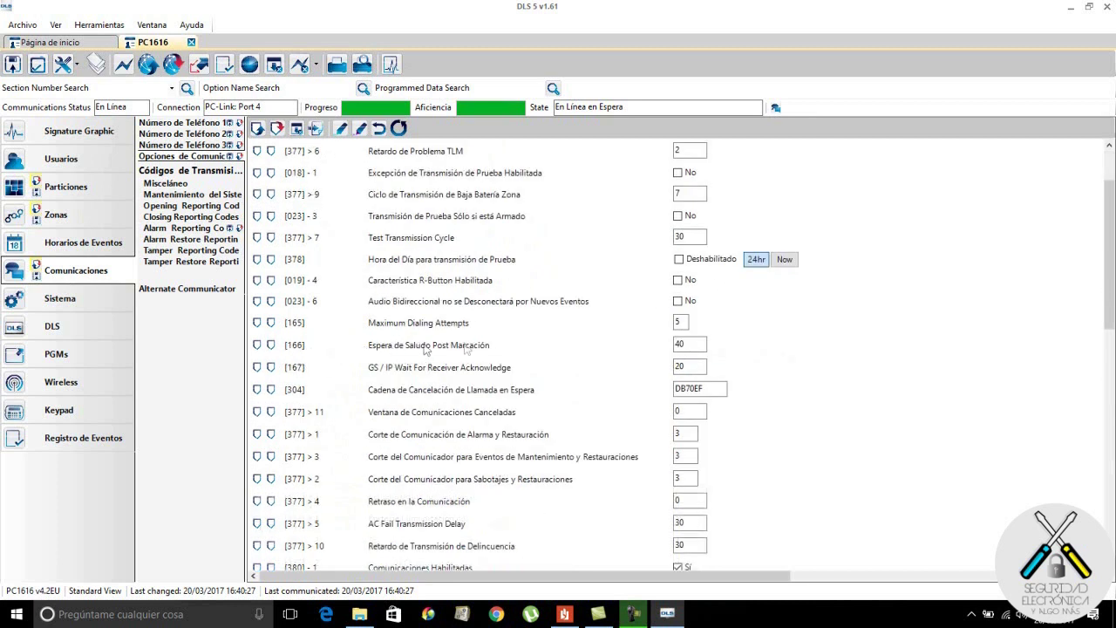
left_click(693, 344)
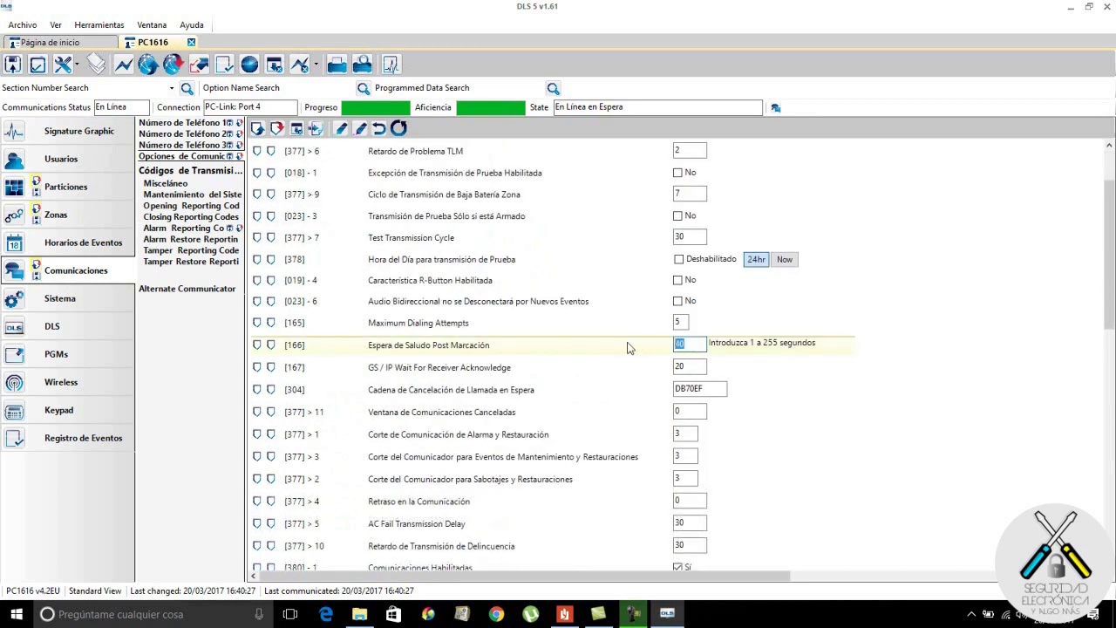
type("12")
left_click(677, 321)
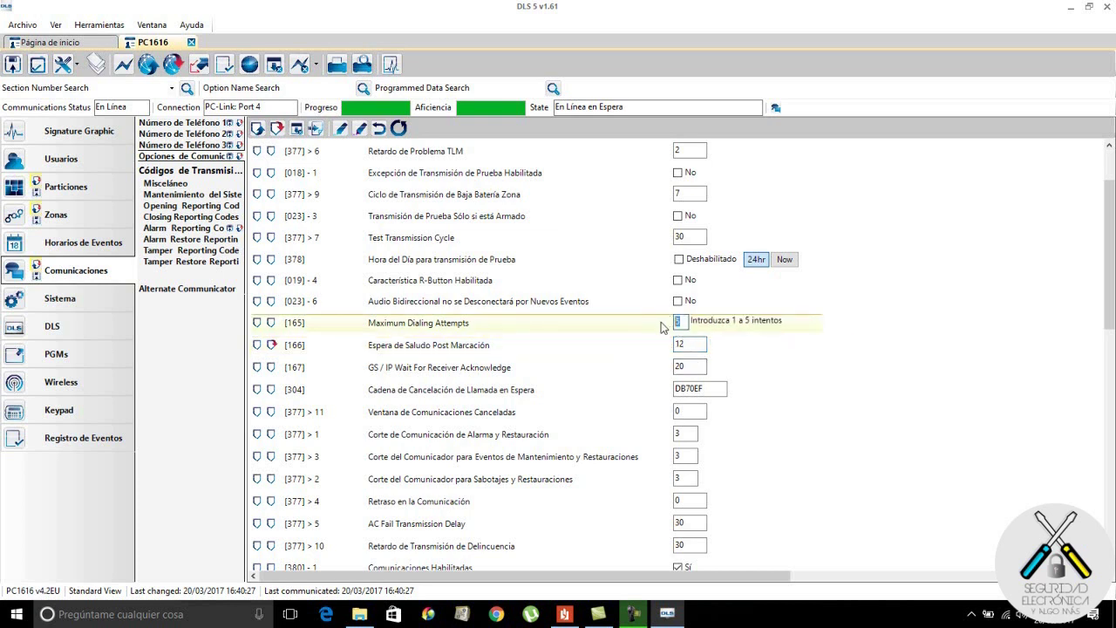
type("1")
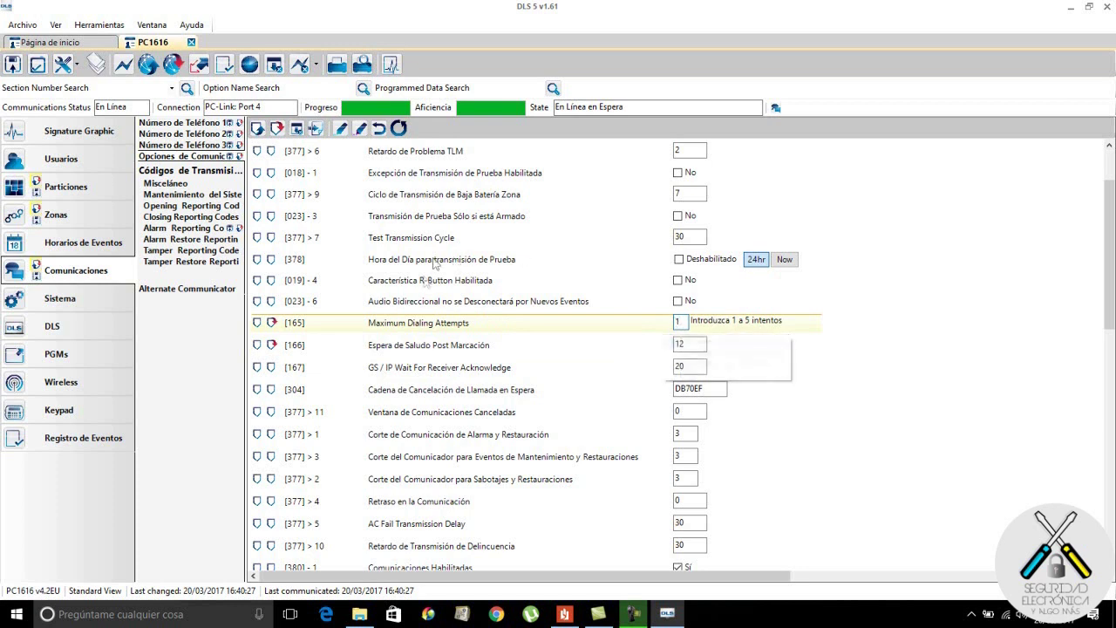
left_click(436, 306)
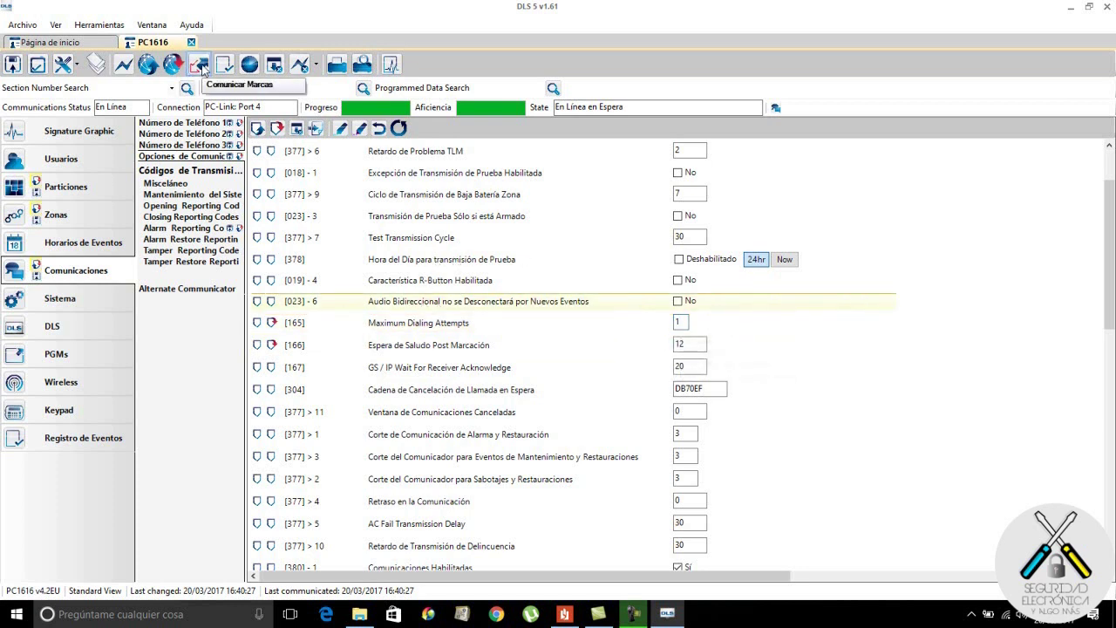
Send the marked programming changes to the panel with Comunicar Marcas, choosing to continue despite the programming errors.
left_click(201, 66)
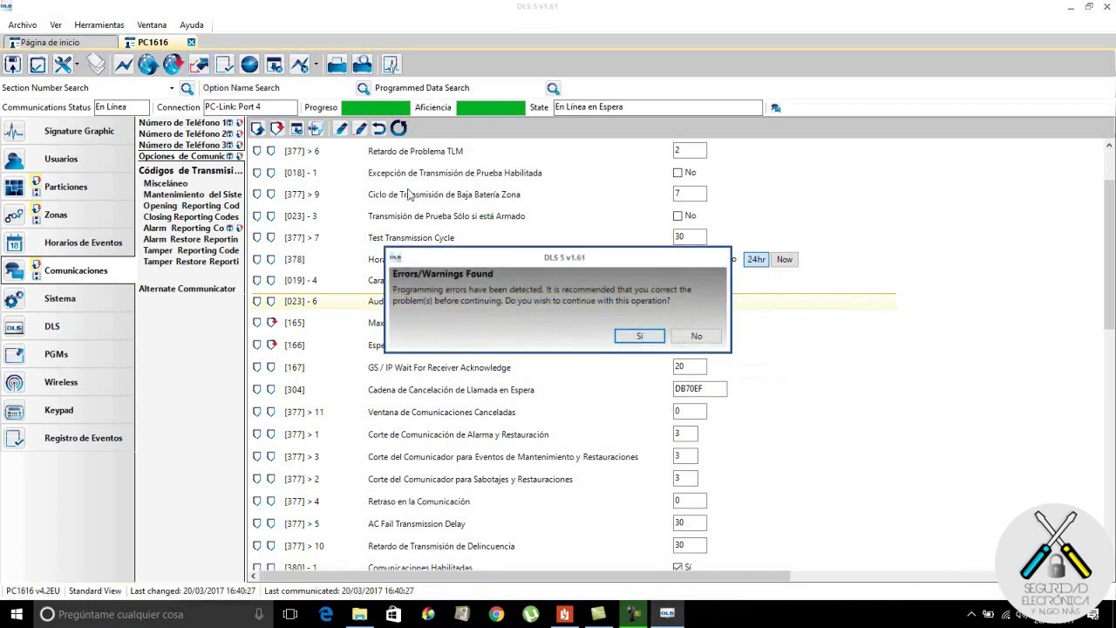
left_click(640, 336)
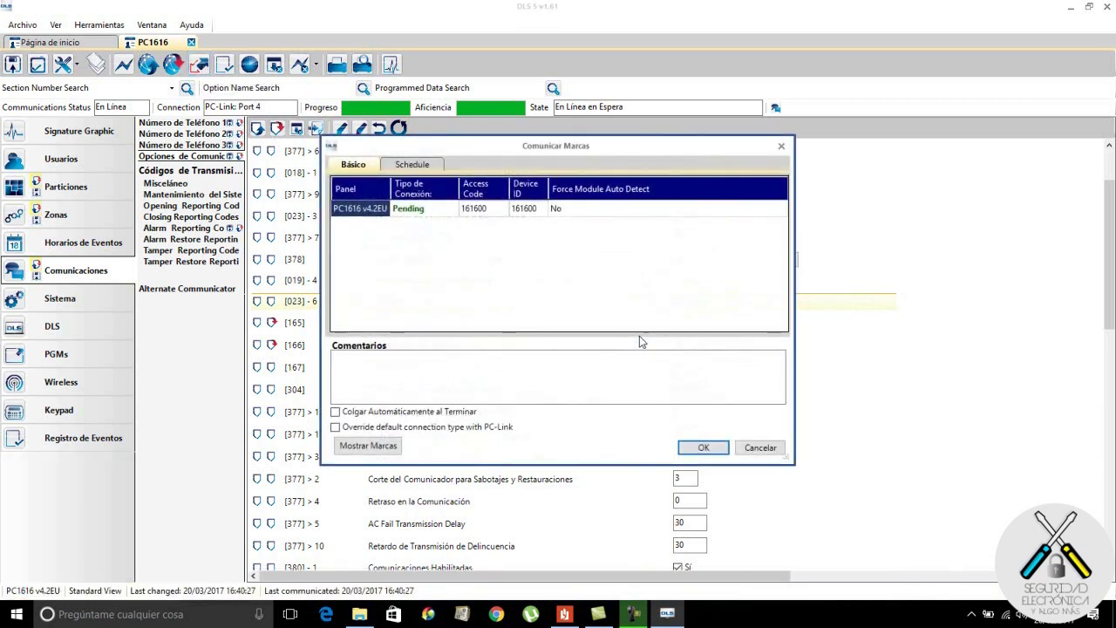
left_click(702, 448)
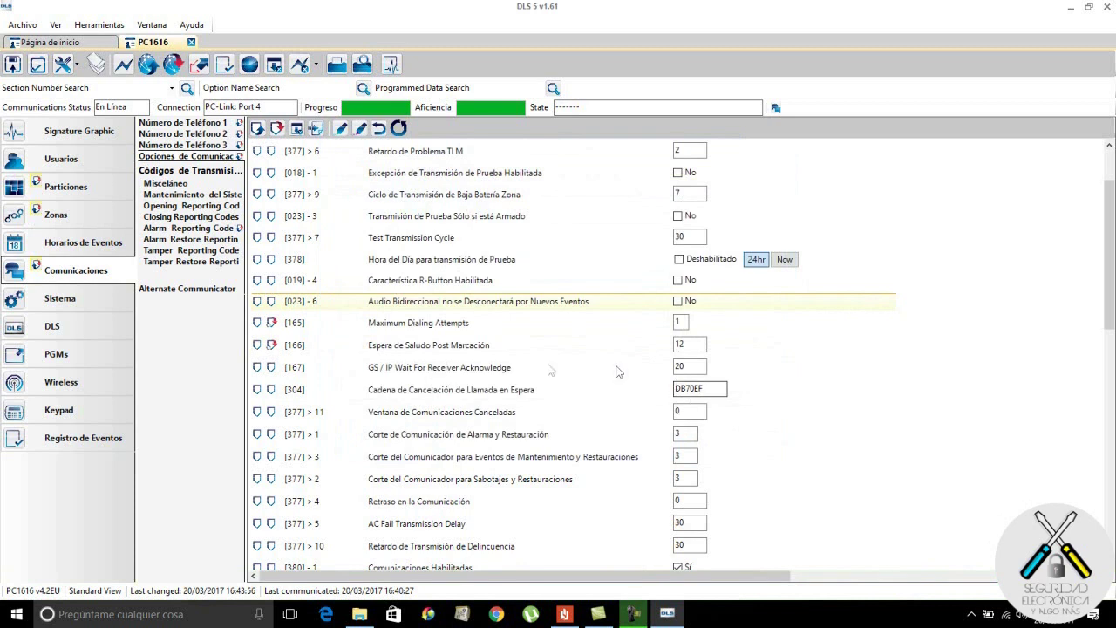
mouse_move(517, 390)
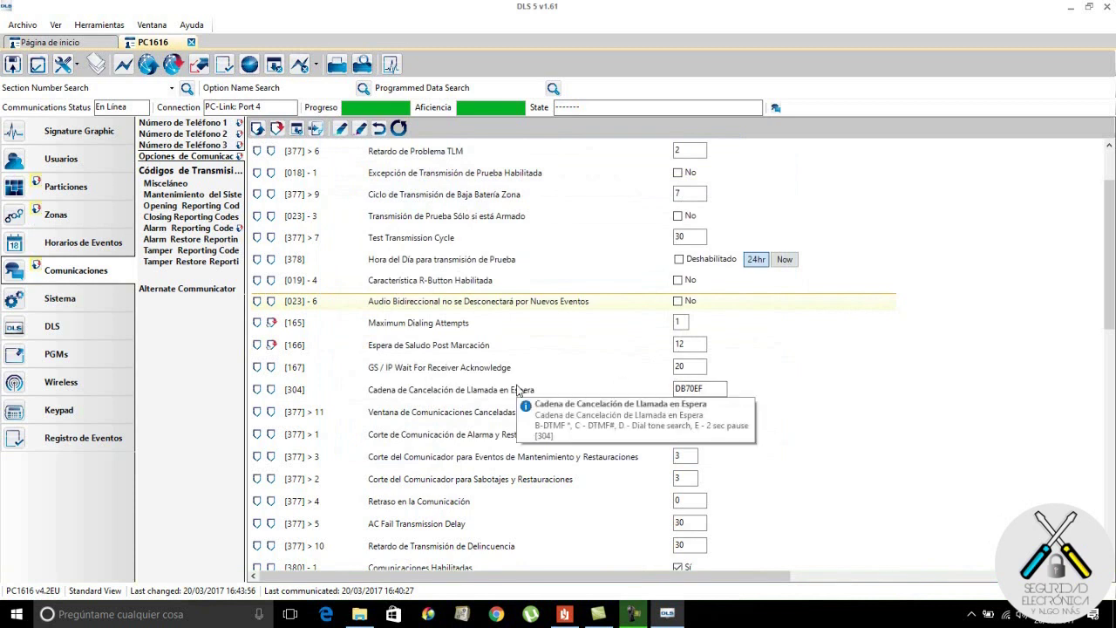